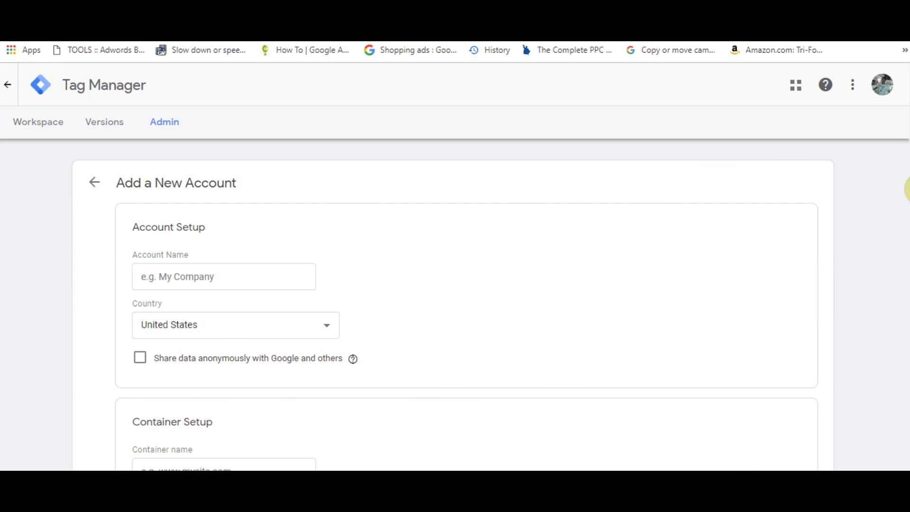
Enter 'Brownwood Digital' as the account name and pick India from the Country list
drag(903, 189, 906, 244)
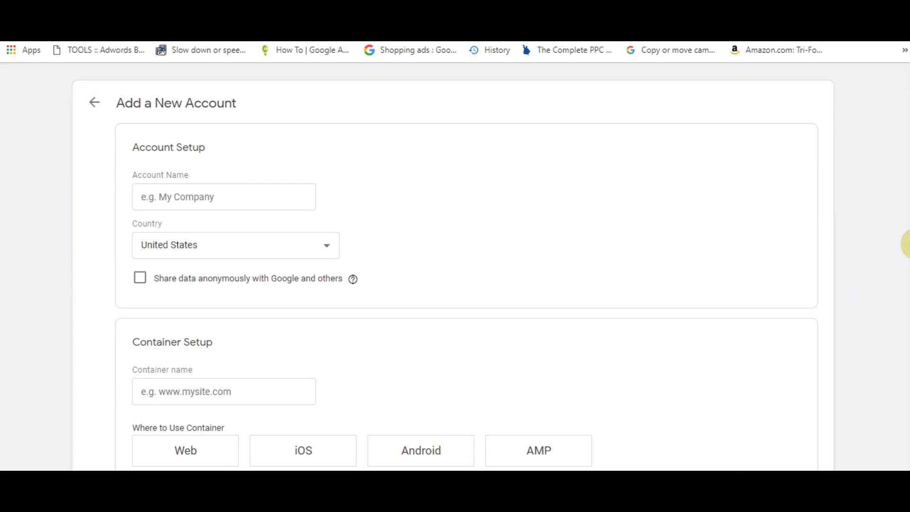
drag(906, 244, 906, 147)
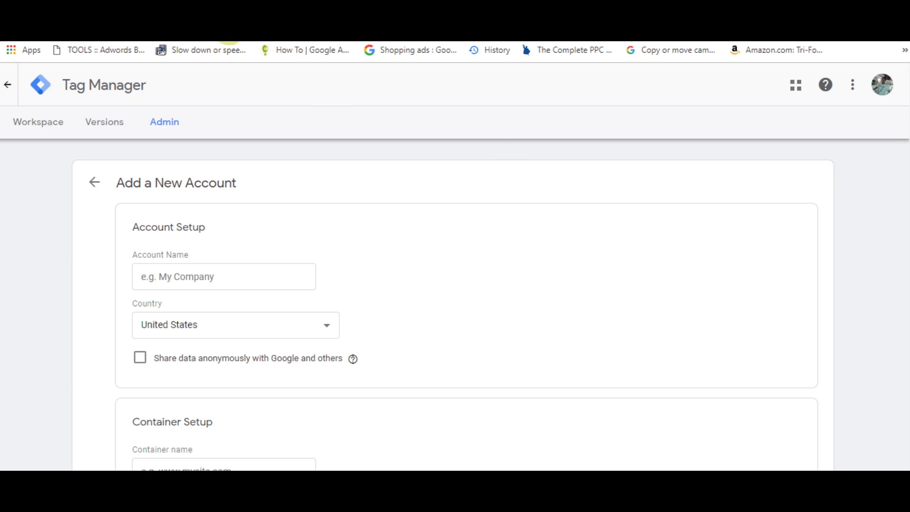
click(182, 276)
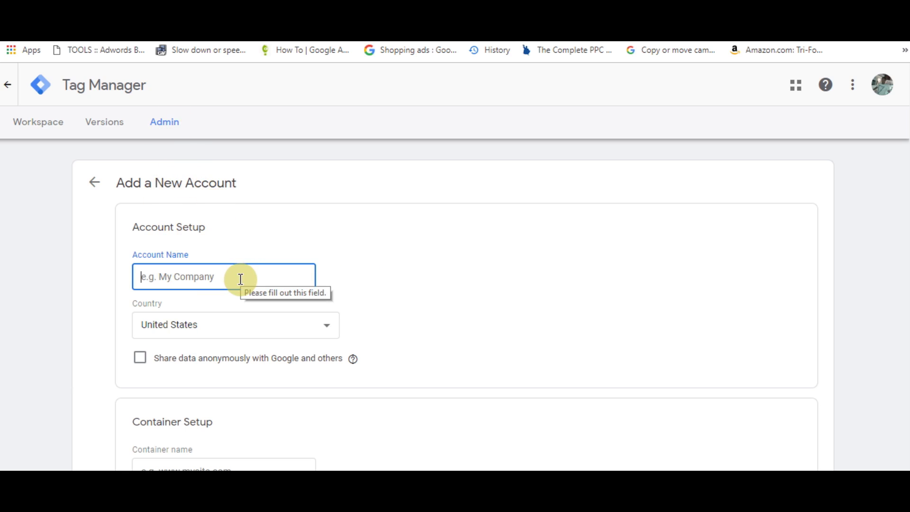
text(Bro)
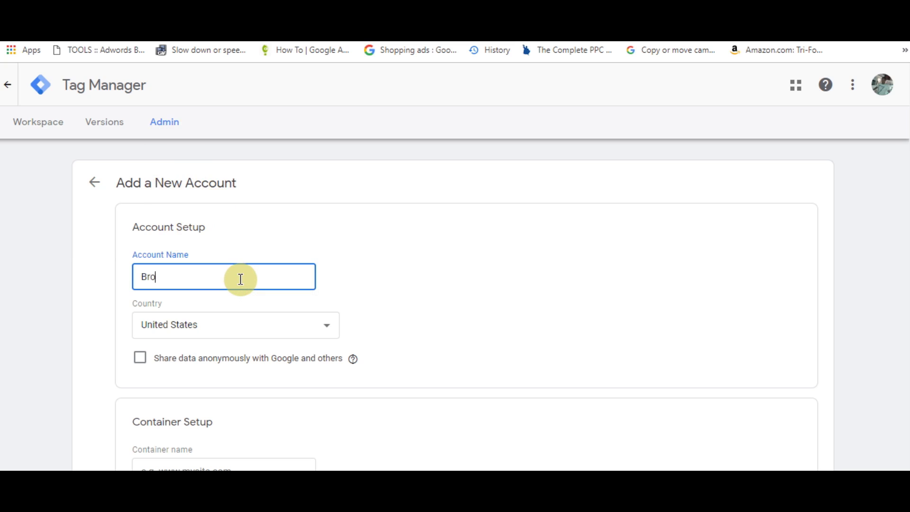
text(wnwood Digital)
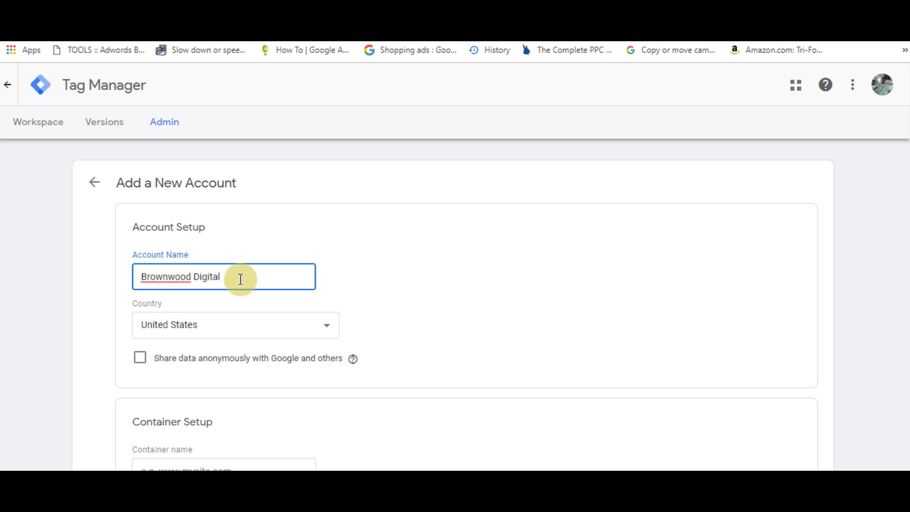
click(234, 328)
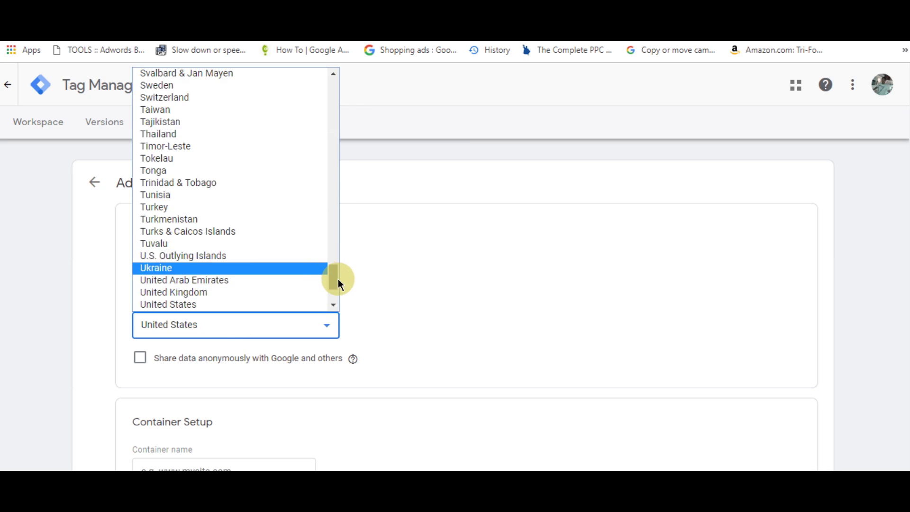
drag(337, 279, 343, 169)
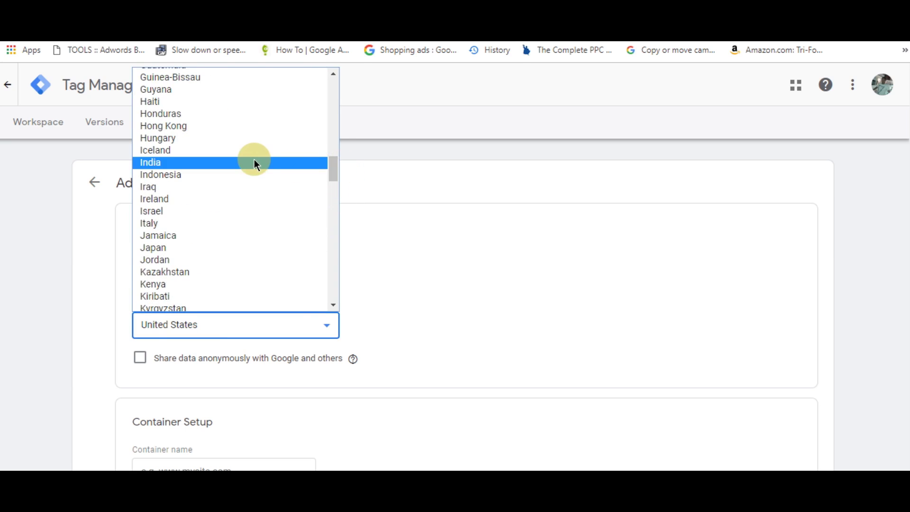
click(254, 160)
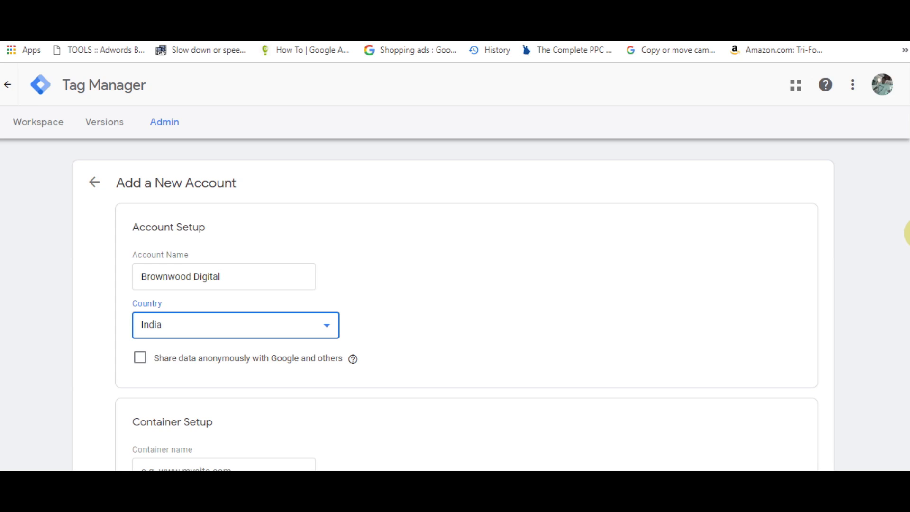
drag(906, 239, 906, 351)
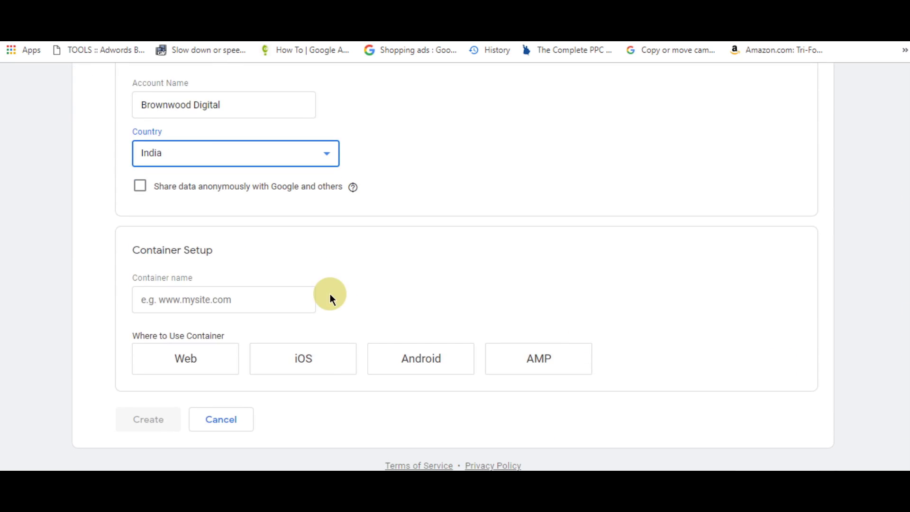
click(257, 306)
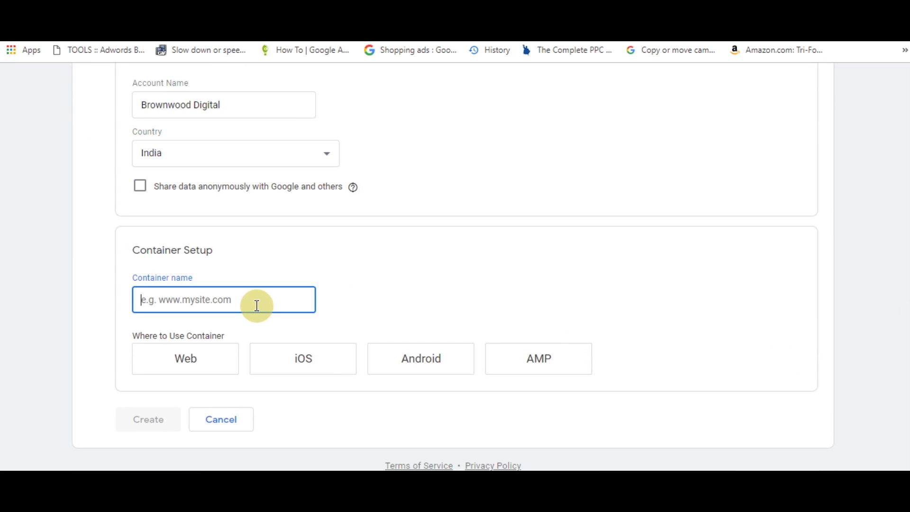
text(www.)
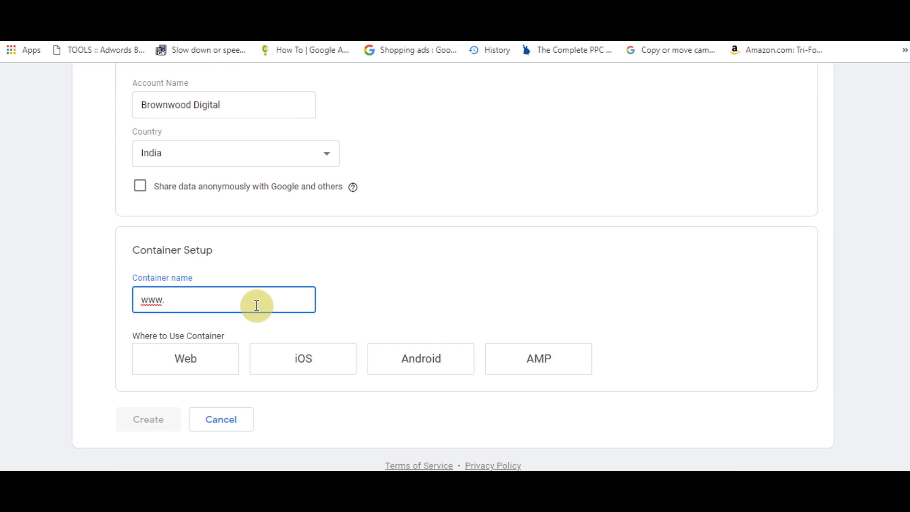
text(brownwooddigital.com)
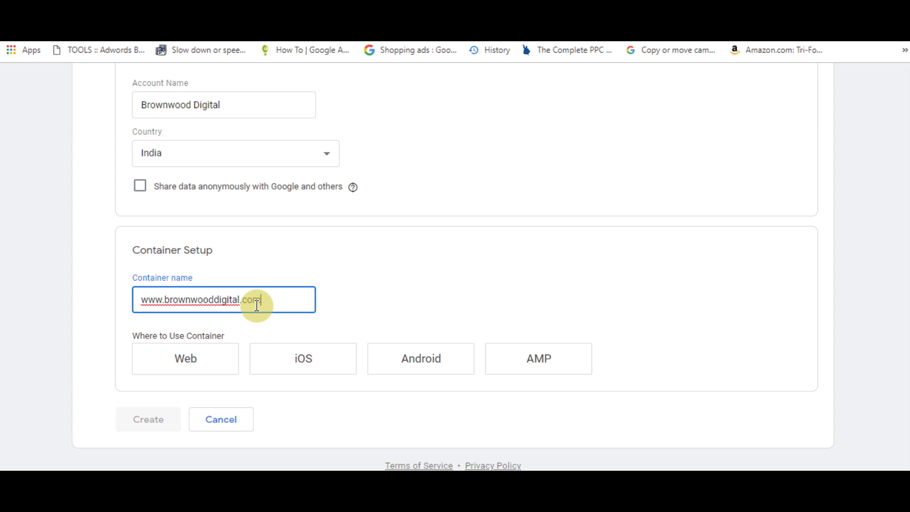
click(398, 304)
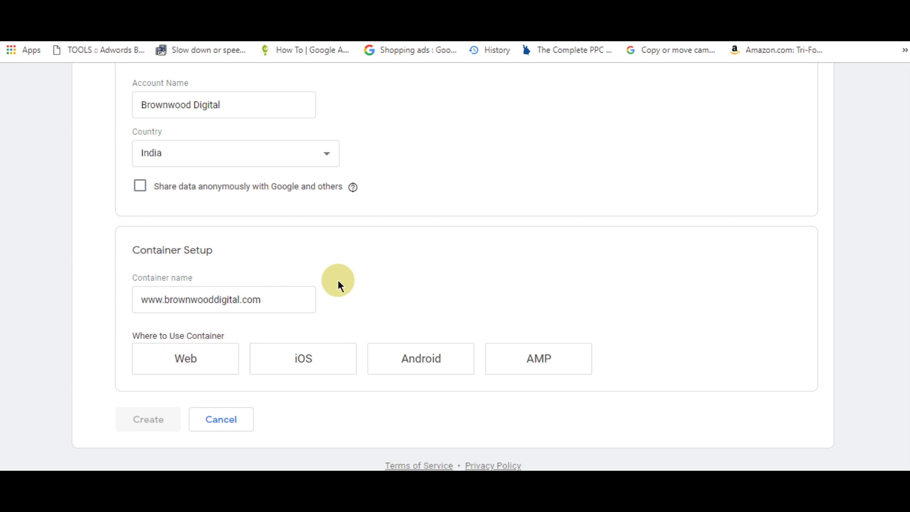
click(142, 366)
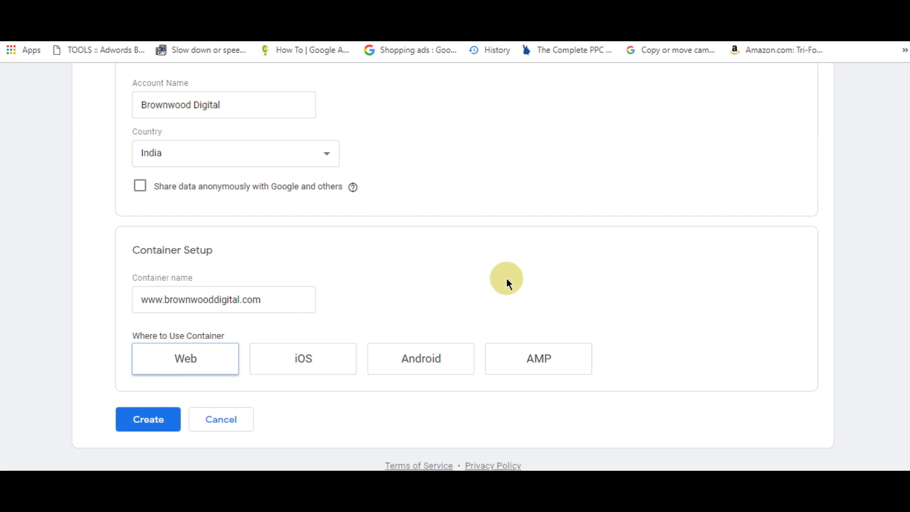
click(116, 425)
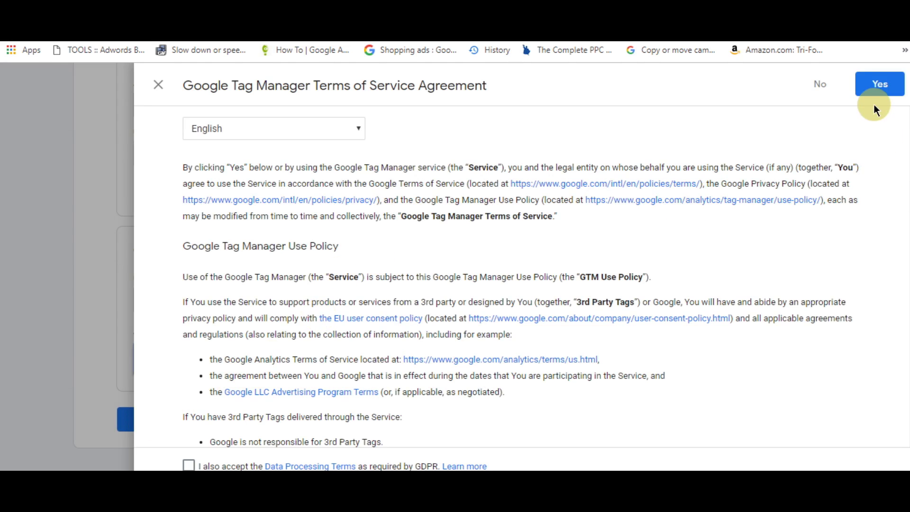
Tick the GDPR Data Processing Terms checkbox and agree to the Terms of Service
drag(906, 188, 907, 389)
click(188, 465)
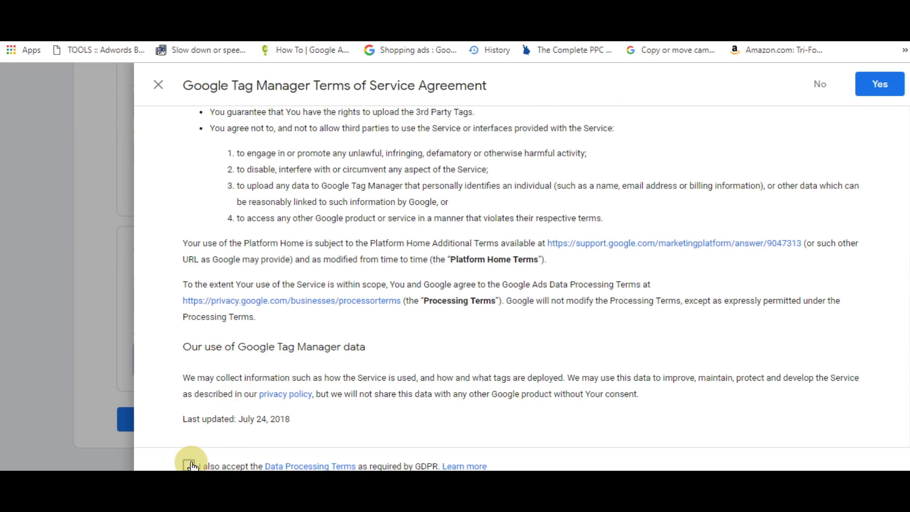
click(880, 86)
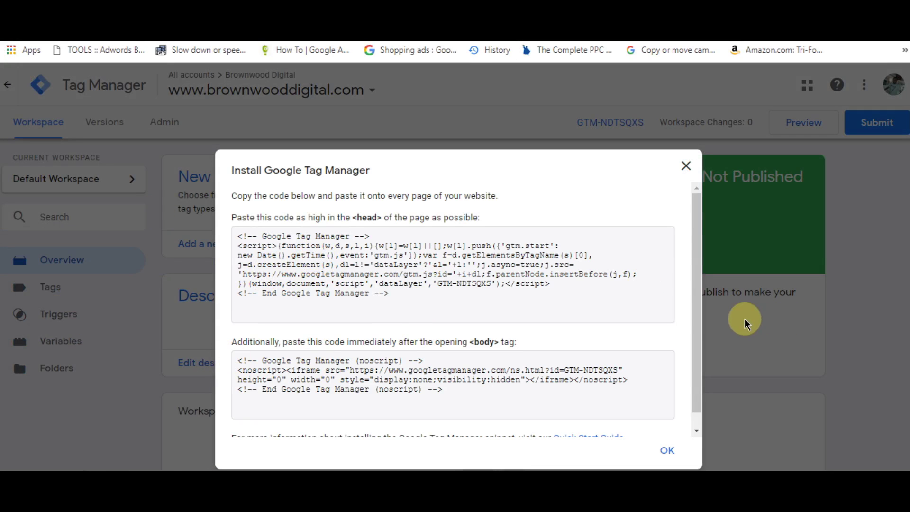
Scroll through the install-code dialog showing the new container's GTM ID
mouse_move(697, 321)
mouse_down()
mouse_move(697, 380)
mouse_move(700, 332)
mouse_up()
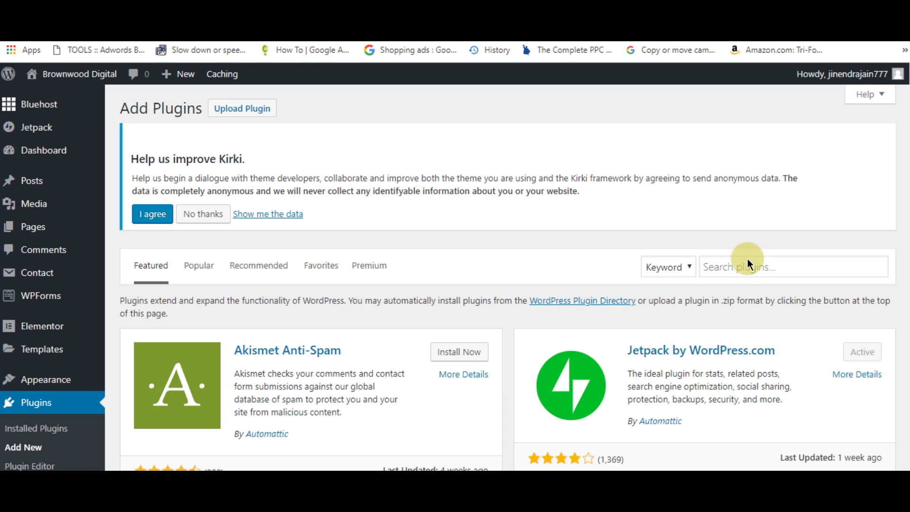
Search plugins for 'google tag manager' and install Google Tag Manager for WordPress
click(730, 264)
text(goo)
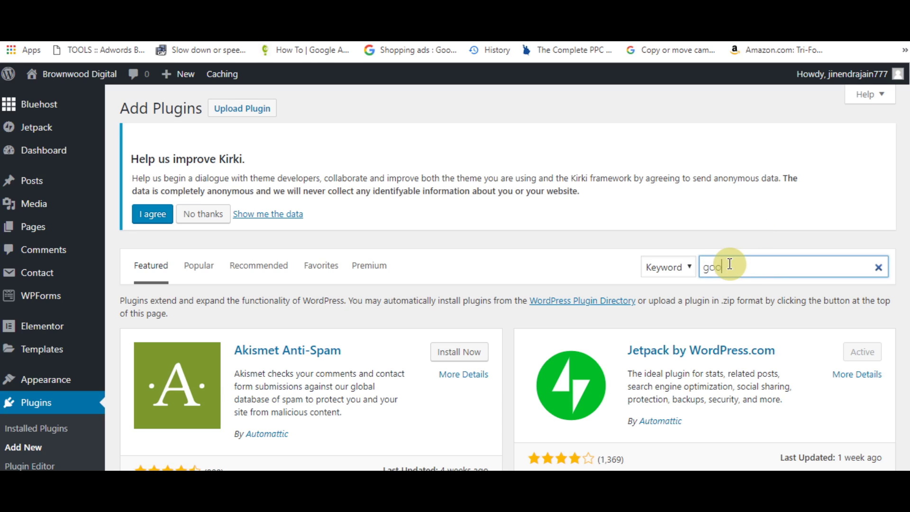
text(gle tag manager)
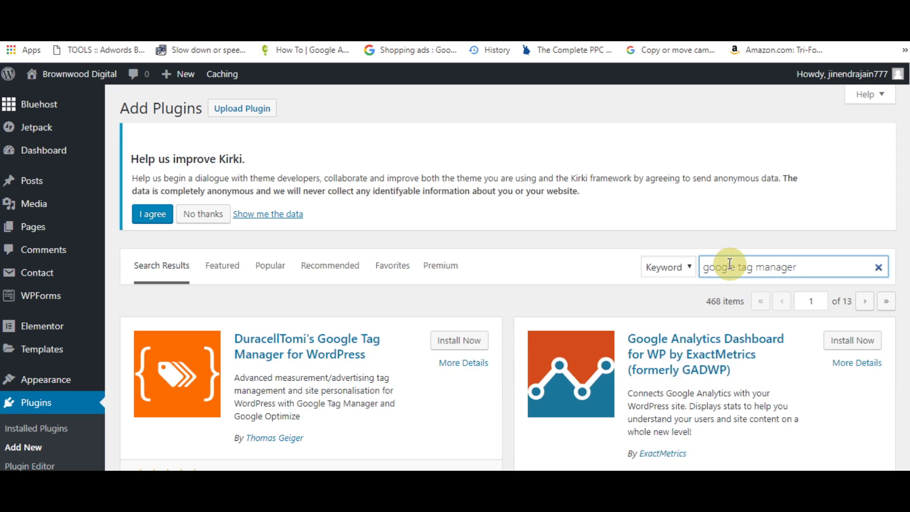
click(468, 350)
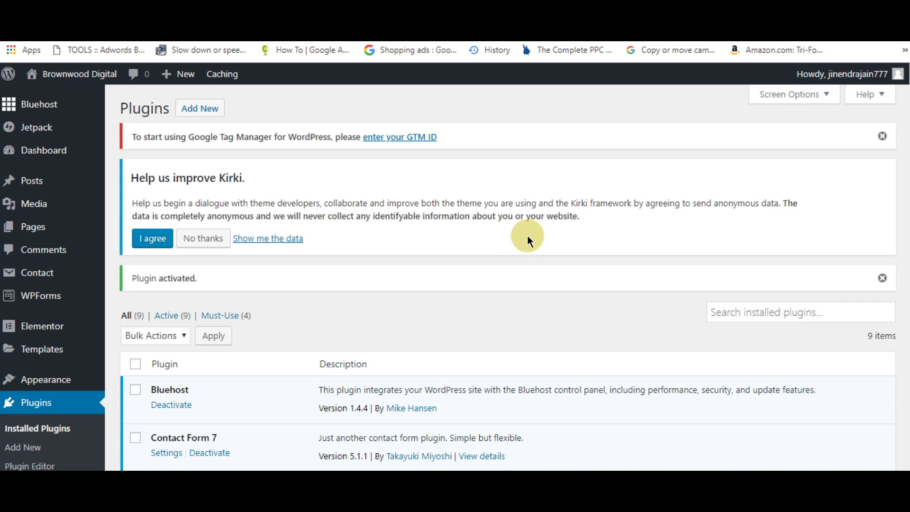
Open the GTM plugin settings from the 'enter your GTM ID' prompt and select the ID field
click(400, 137)
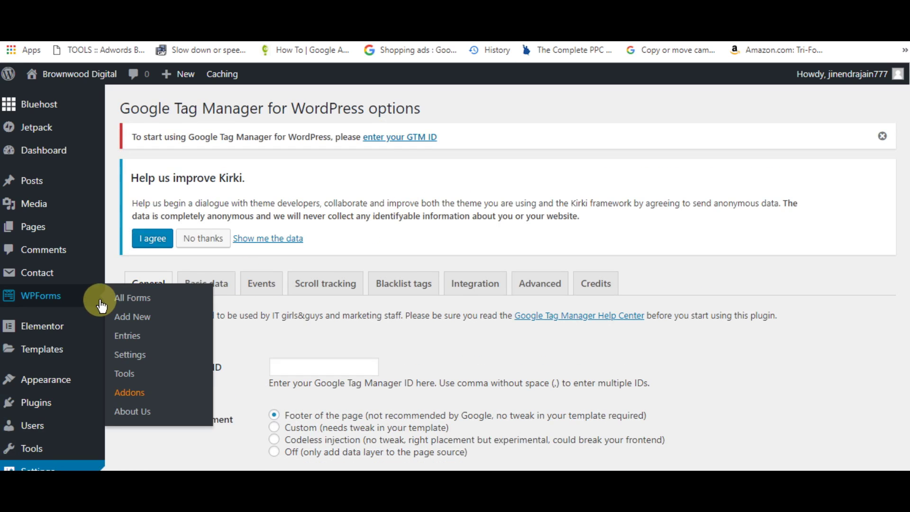
scroll(908, 204, down, 1)
drag(907, 204, 907, 327)
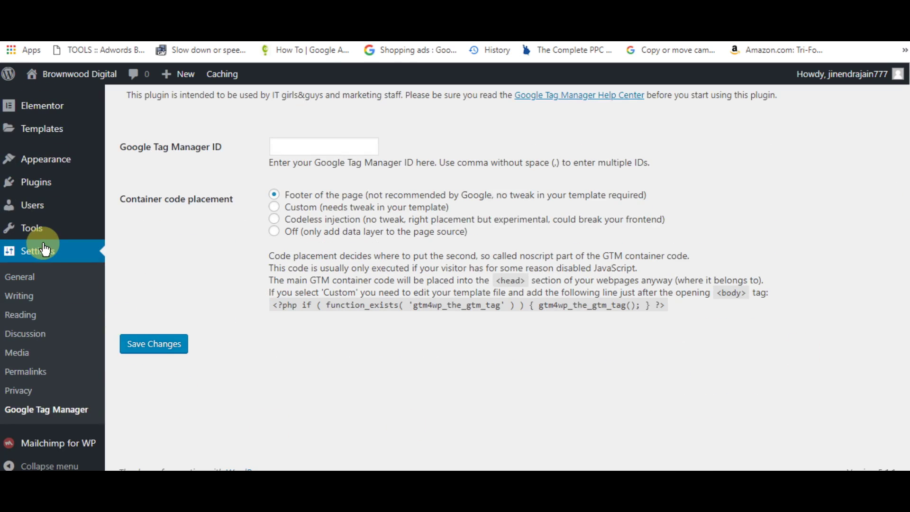
drag(907, 349, 907, 290)
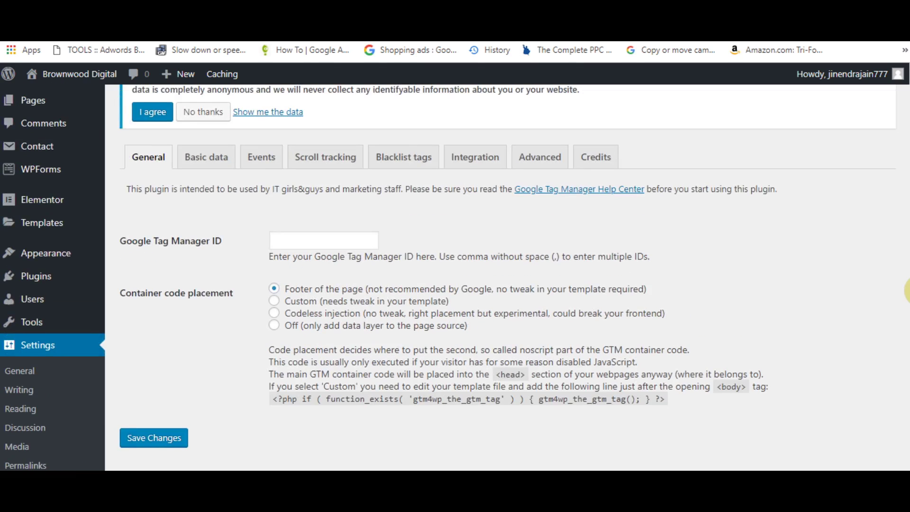
click(324, 239)
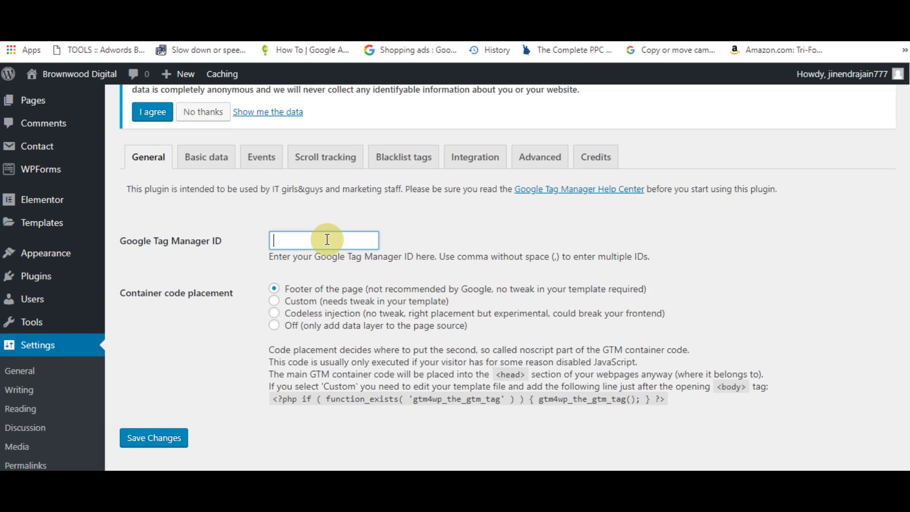
Copy the container ID from Tag Manager's install code back into the WordPress ID field
key(ctrl+Tab)
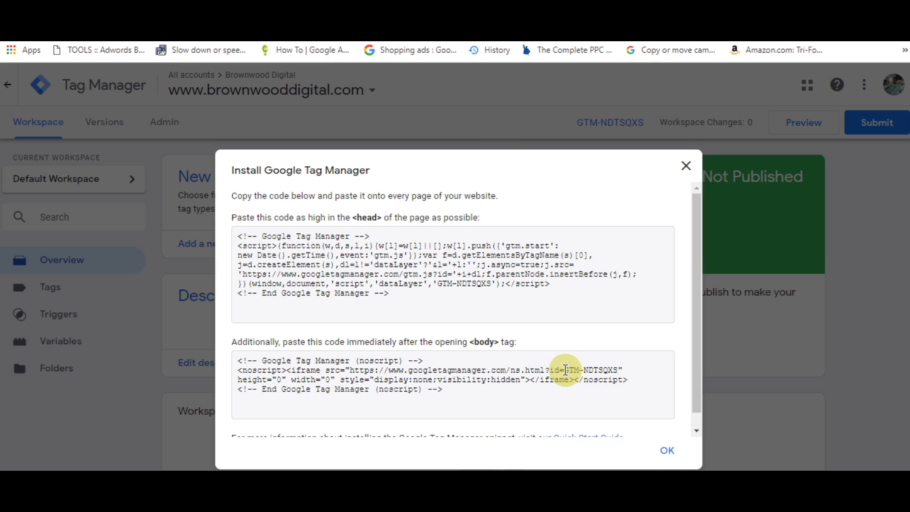
drag(564, 370, 621, 368)
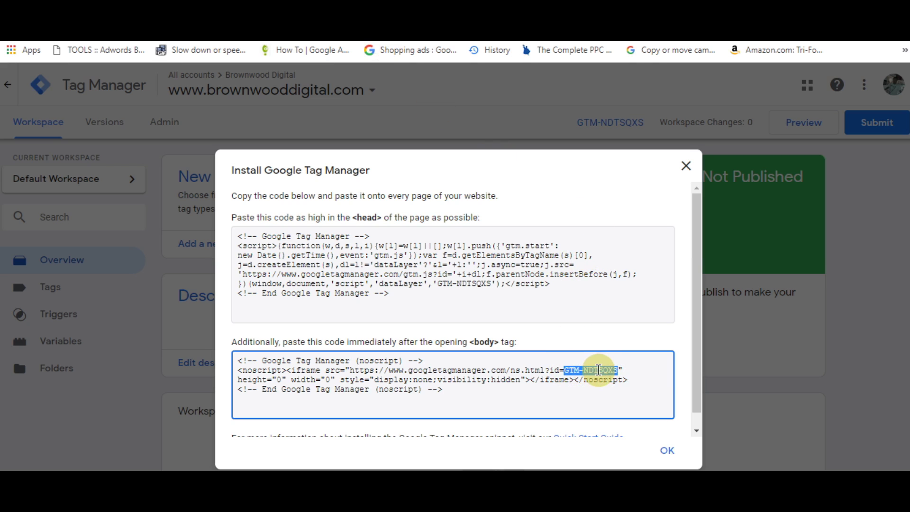
right_click(598, 369)
click(611, 379)
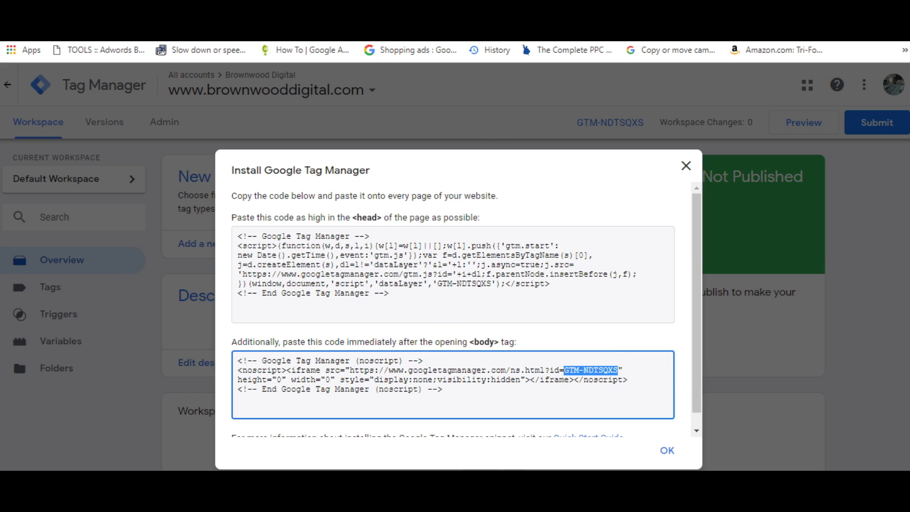
key(ctrl+Tab)
click(302, 241)
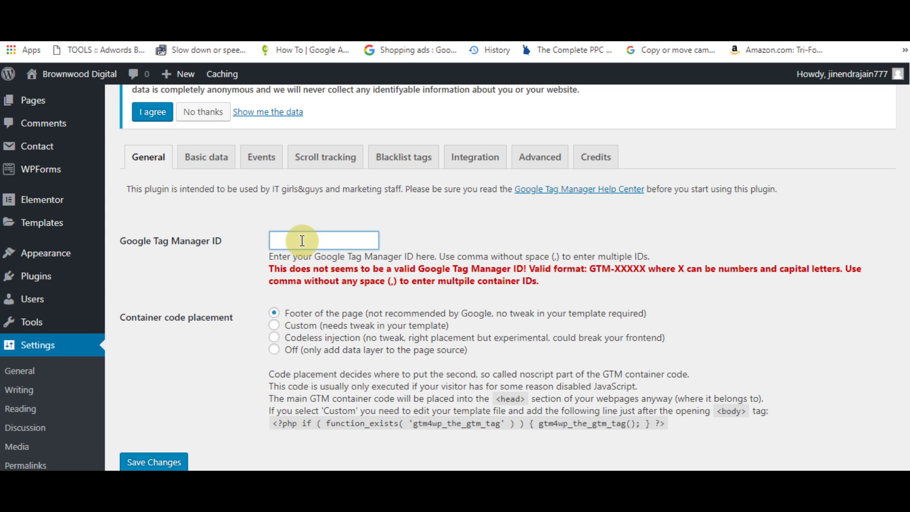
Paste GTM-NDTSQXS into the Google Tag Manager ID field and save the settings
right_click(302, 240)
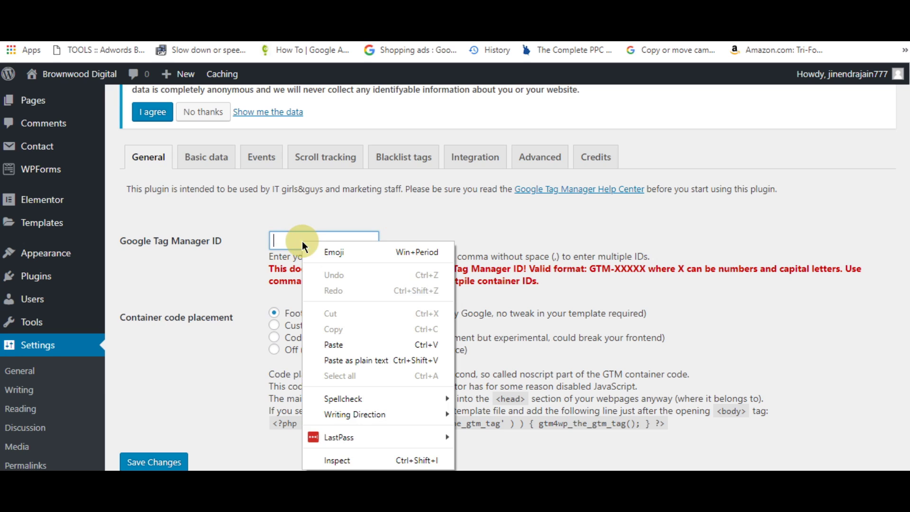
click(331, 346)
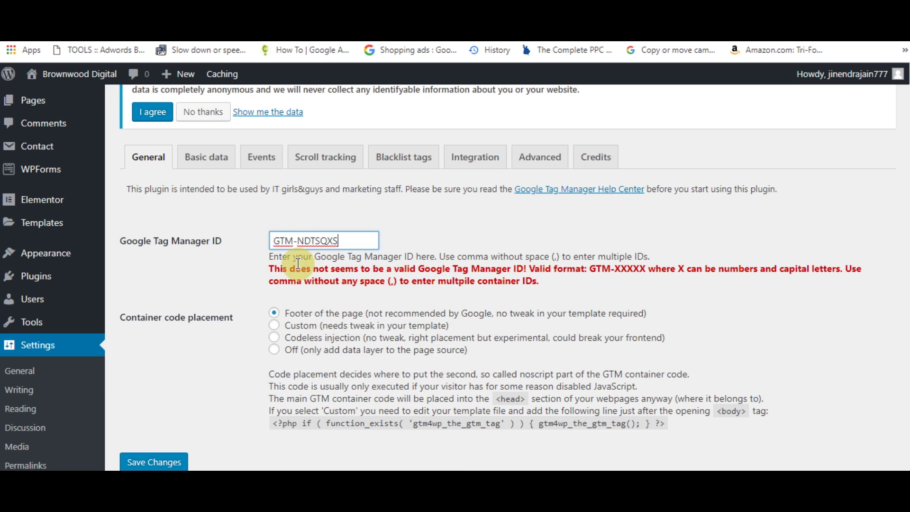
click(217, 265)
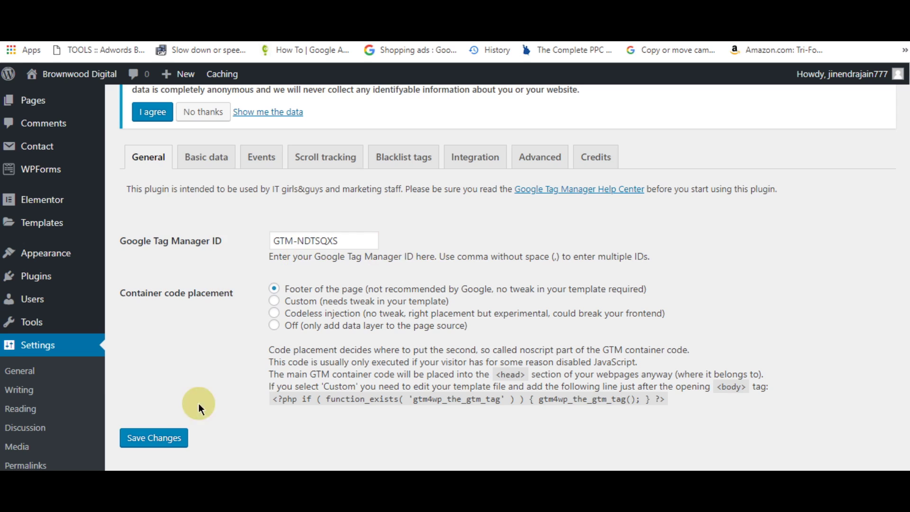
click(171, 442)
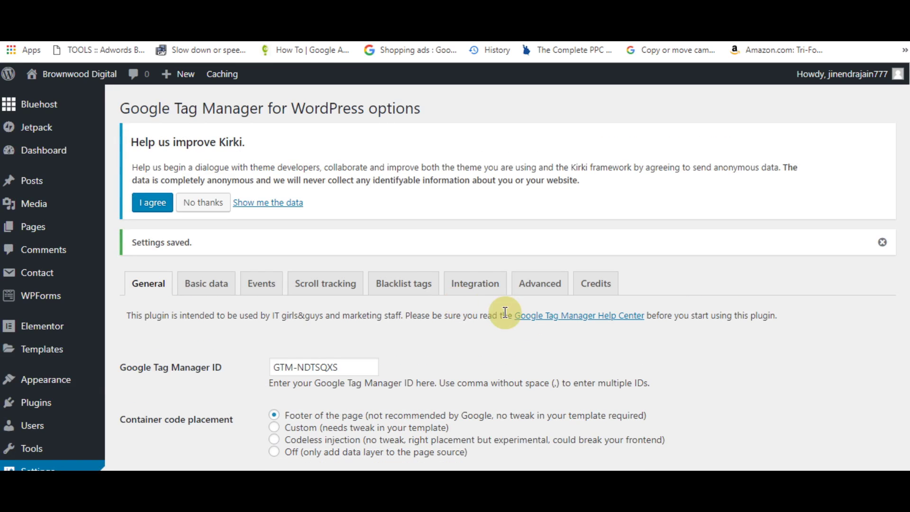
Review the Footer of the page placement option and its not-recommended note
scroll(907, 237, down, 2)
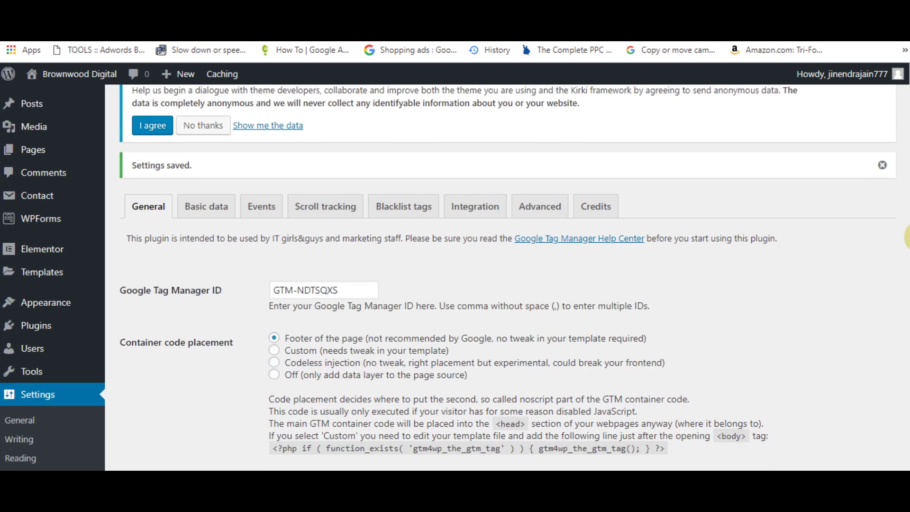
scroll(907, 237, down, 1)
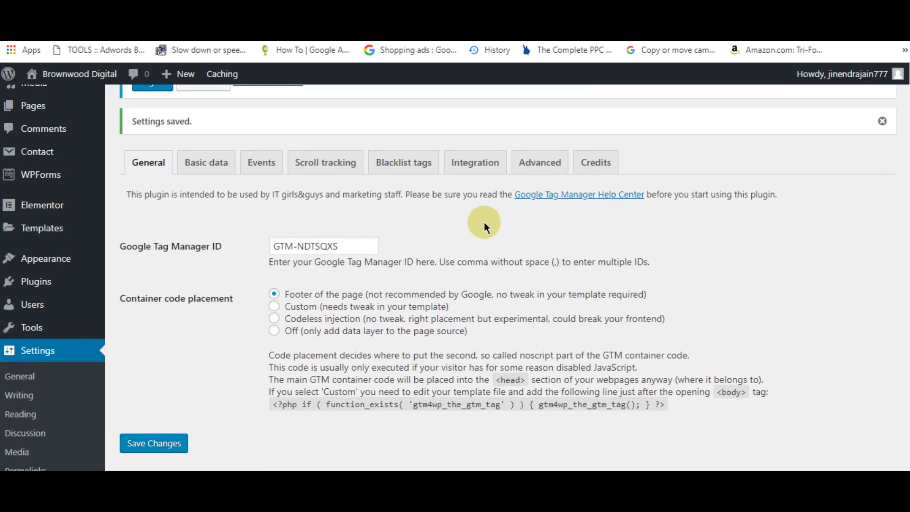
drag(286, 294, 583, 295)
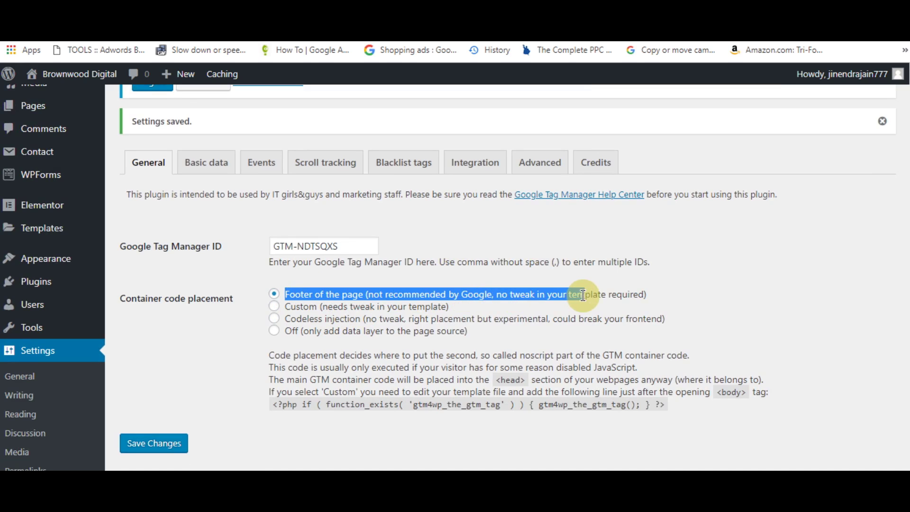
click(538, 287)
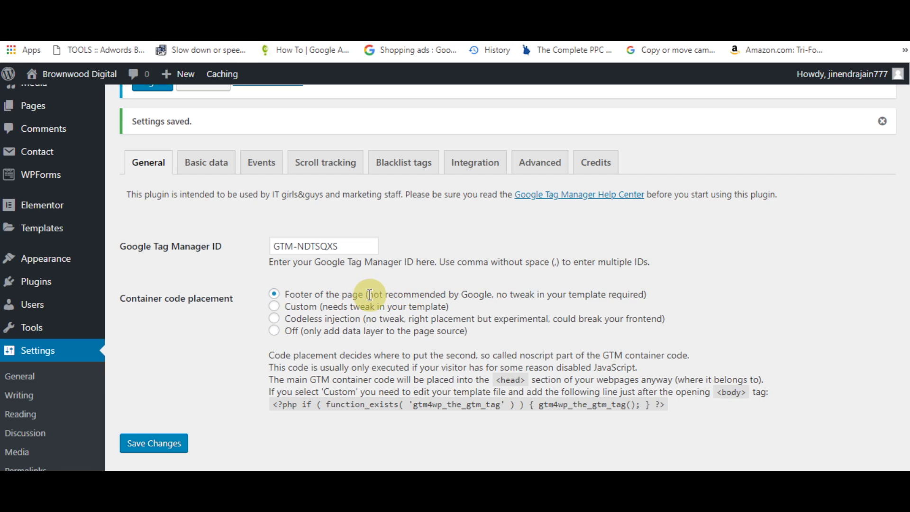
drag(370, 295, 650, 297)
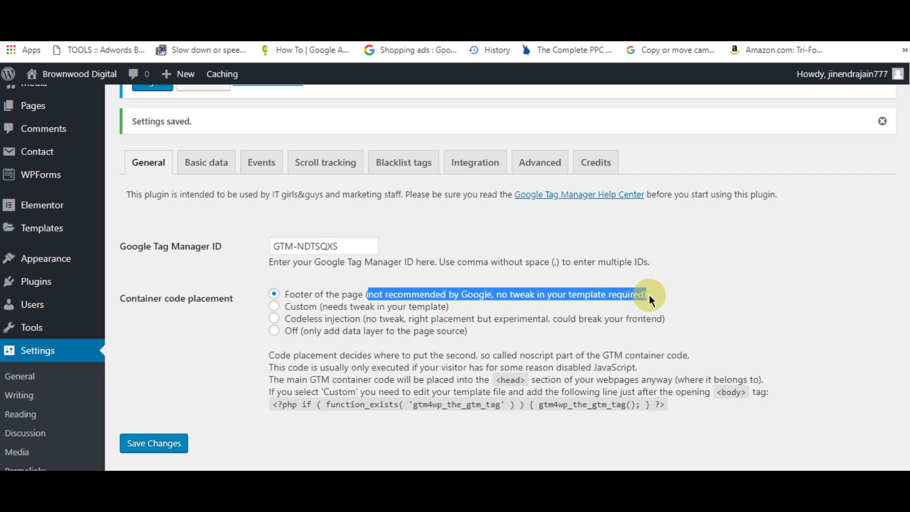
click(635, 292)
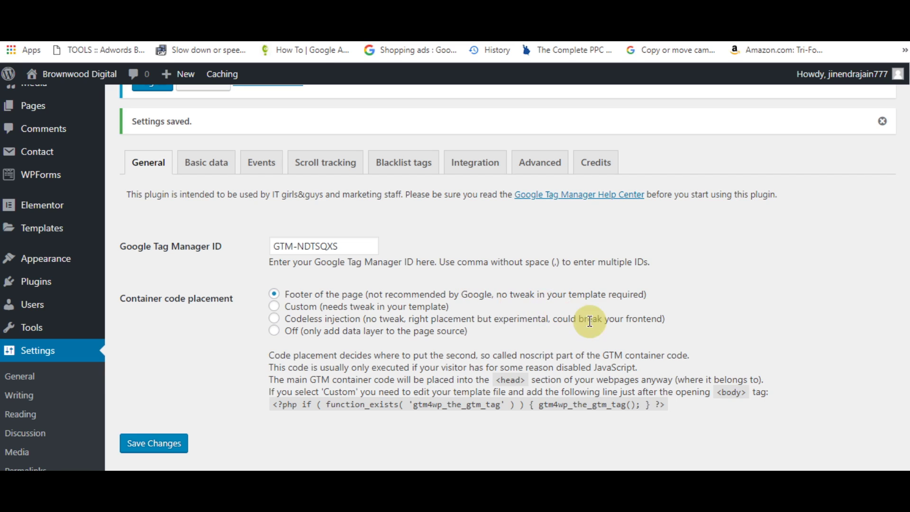
Select Codeless injection for container code placement and save the changes
click(276, 319)
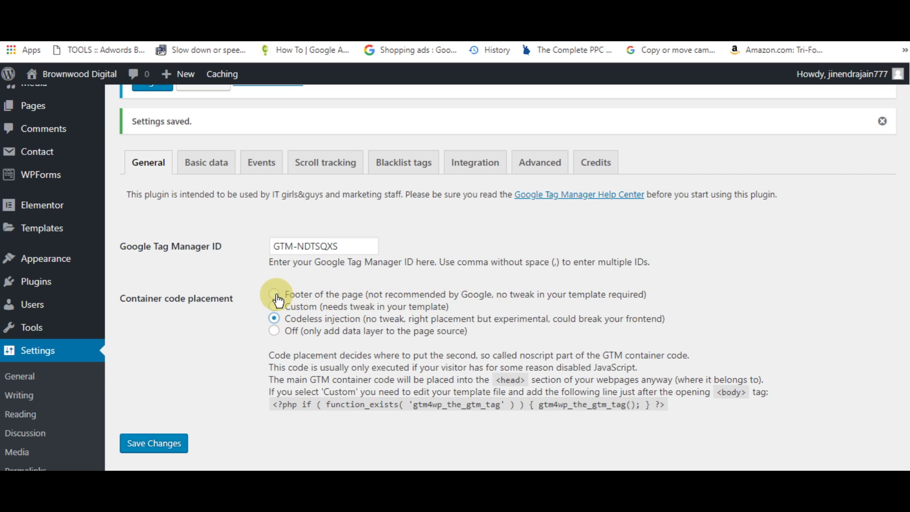
drag(285, 319, 366, 319)
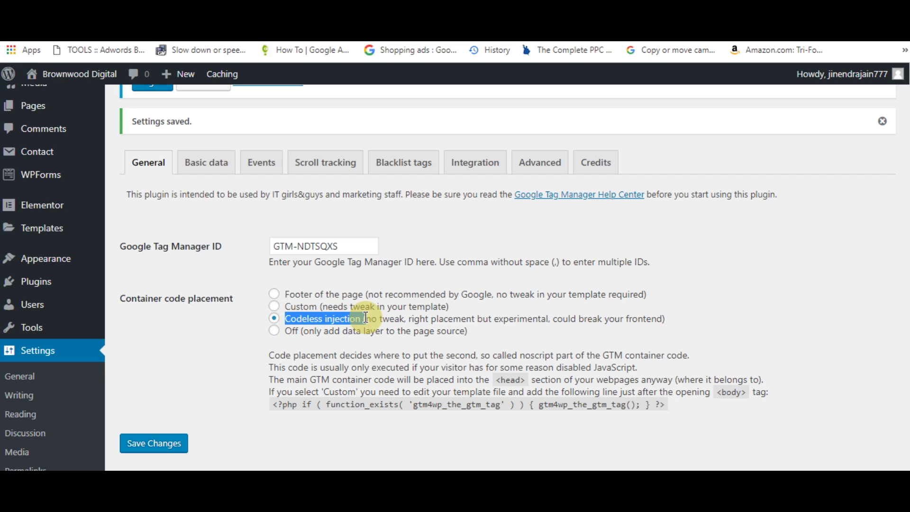
triple_click(394, 319)
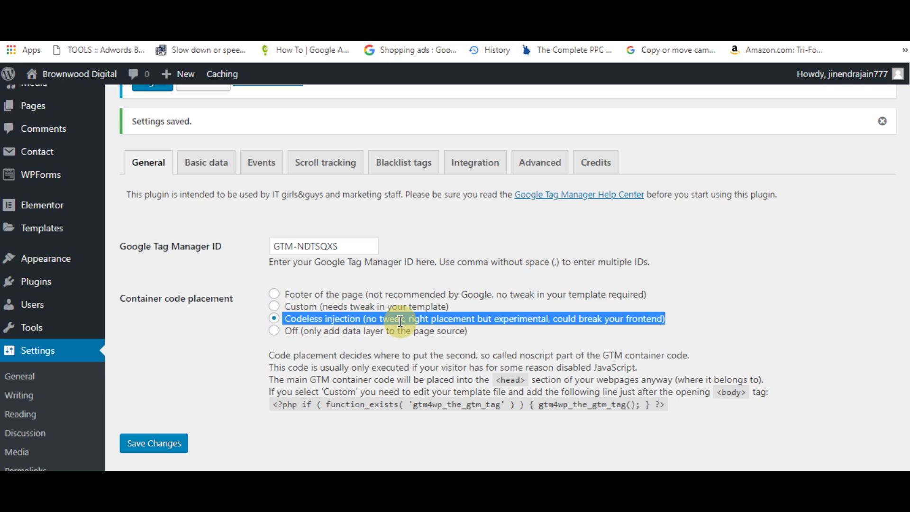
click(335, 317)
click(179, 444)
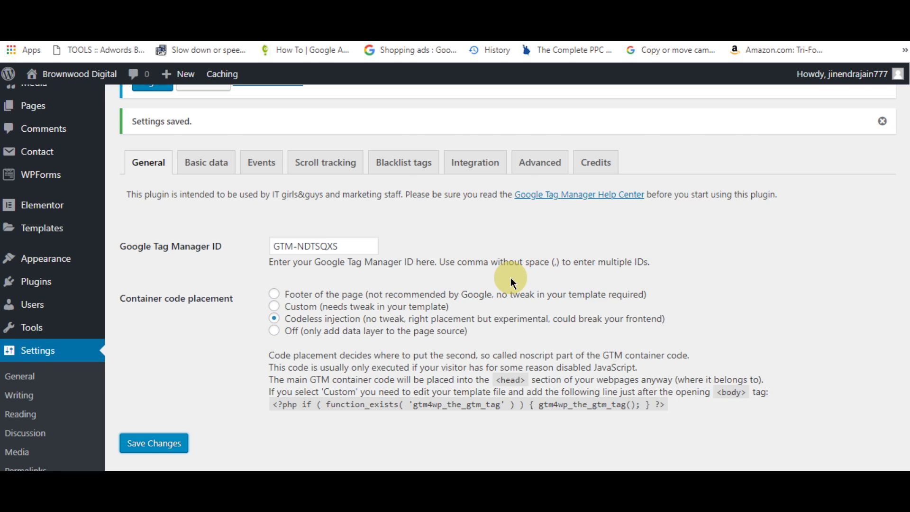
scroll(906, 289, down, 1)
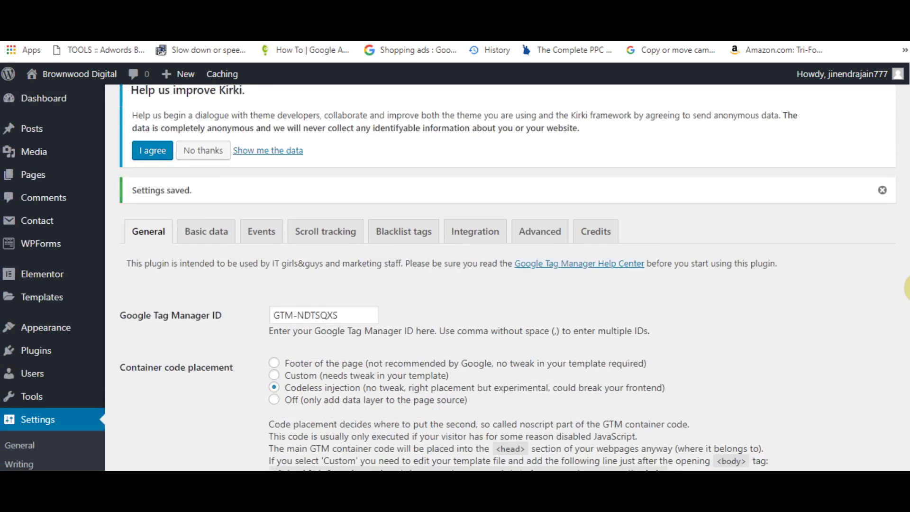
scroll(906, 289, down, 1)
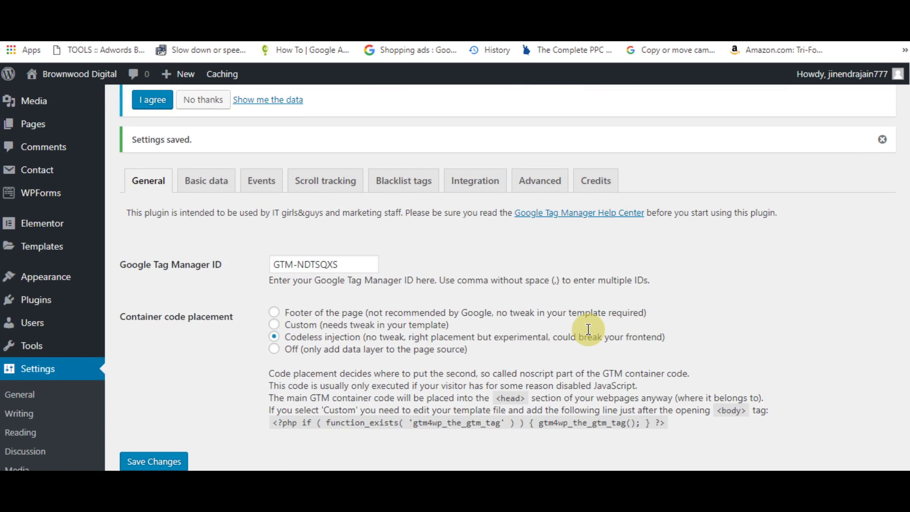
Load the Brownwood Digital site in an incognito window, then save the Codeless injection settings again
key(ctrl+shift+n)
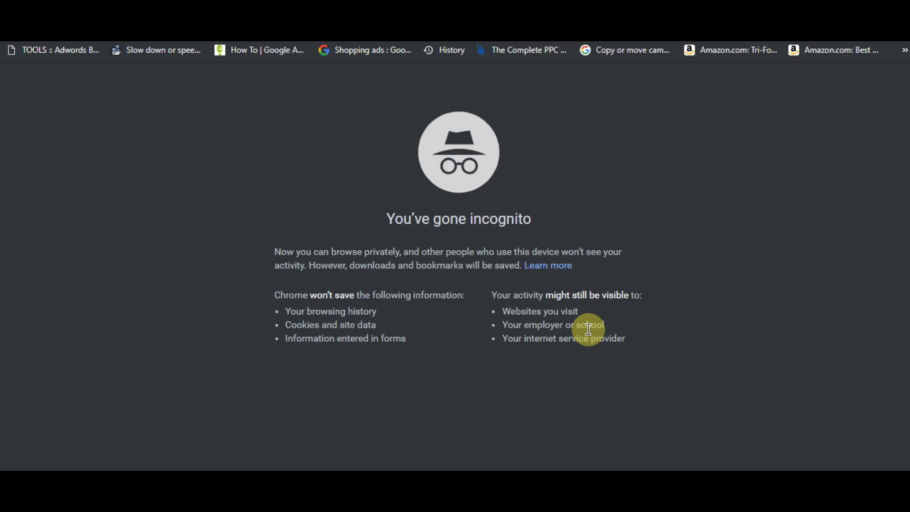
text(brown)
key(Return)
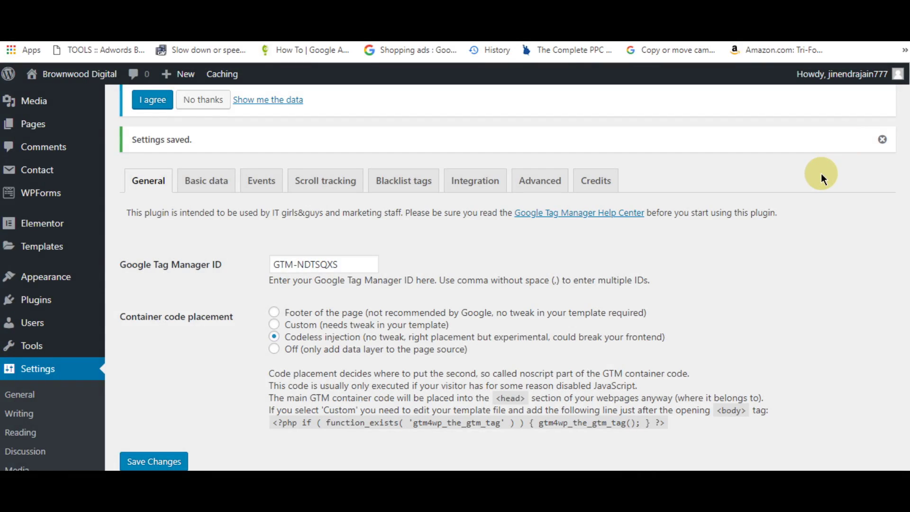
scroll(901, 213, down, 2)
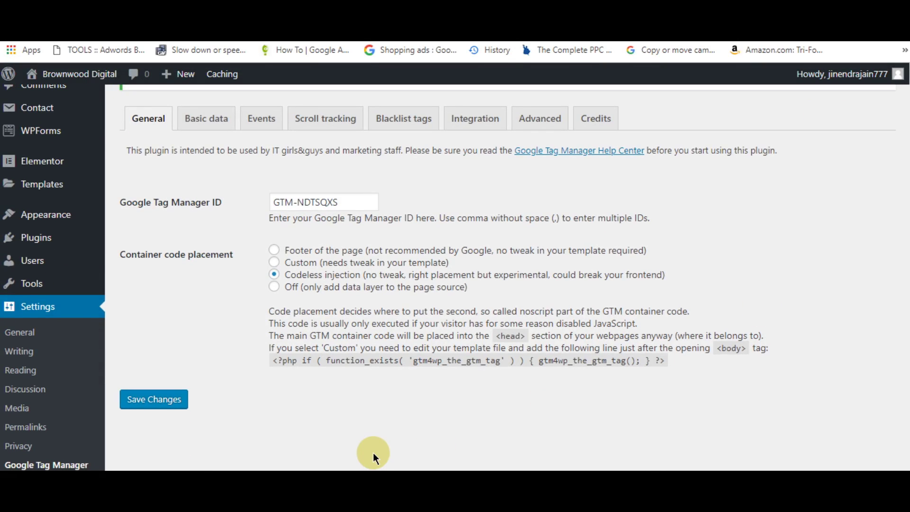
click(176, 405)
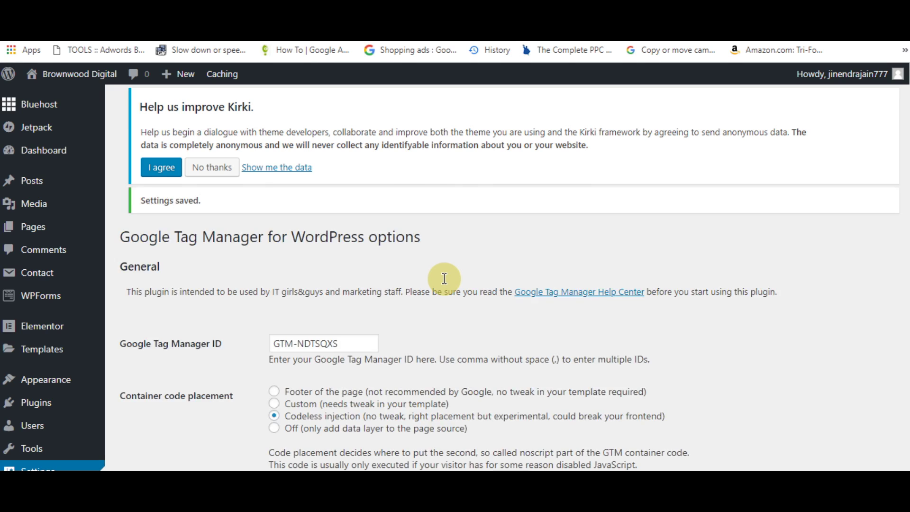
Close the install-code dialog and start Preview mode for the Default Workspace
key(ctrl+Tab)
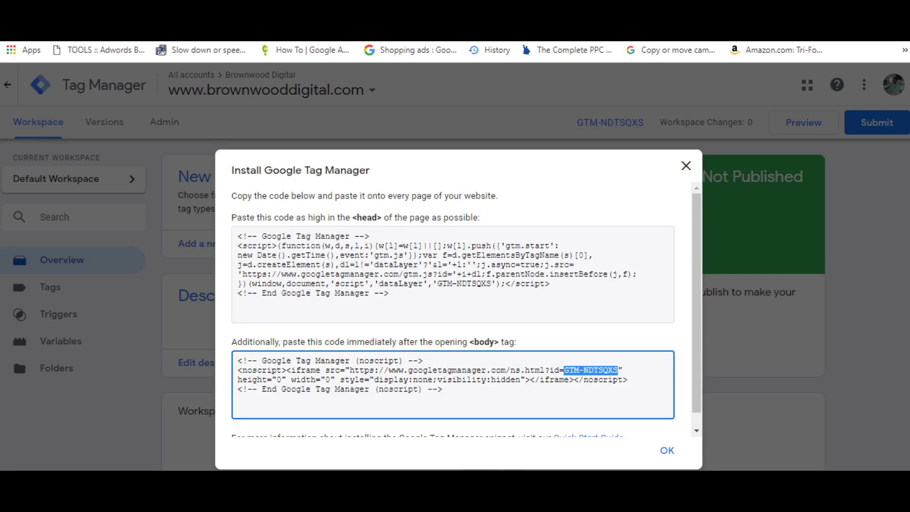
click(686, 165)
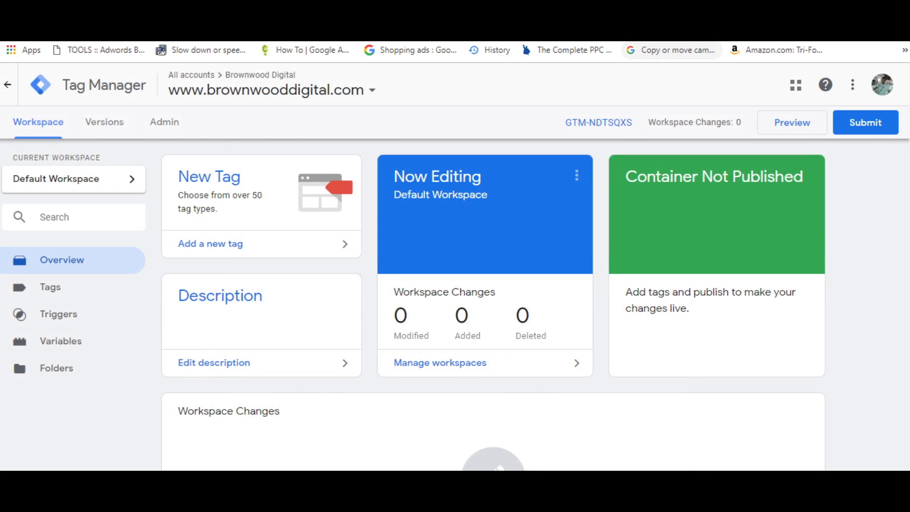
key(ctrl+shift+Tab)
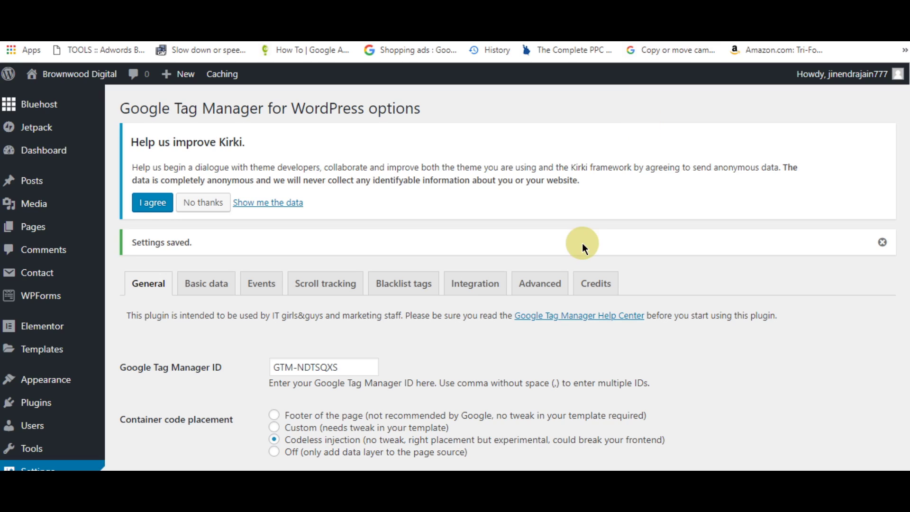
key(ctrl+Tab)
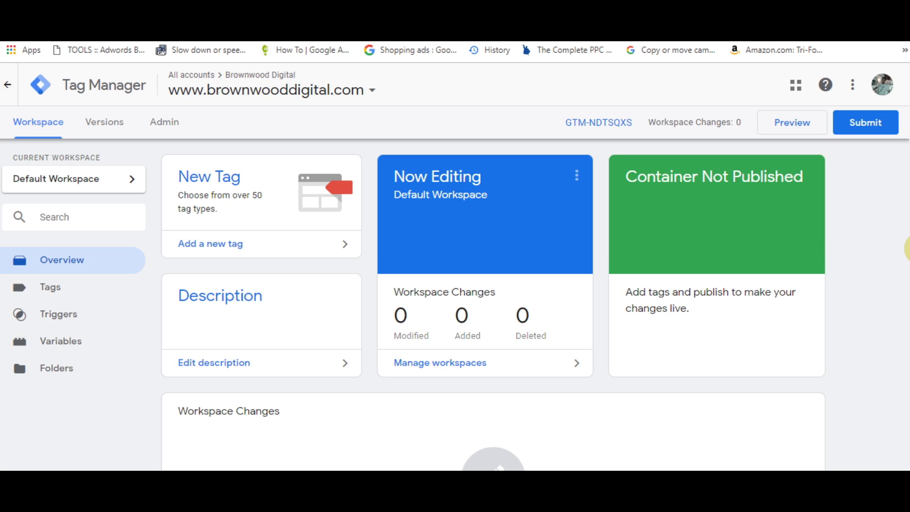
click(806, 125)
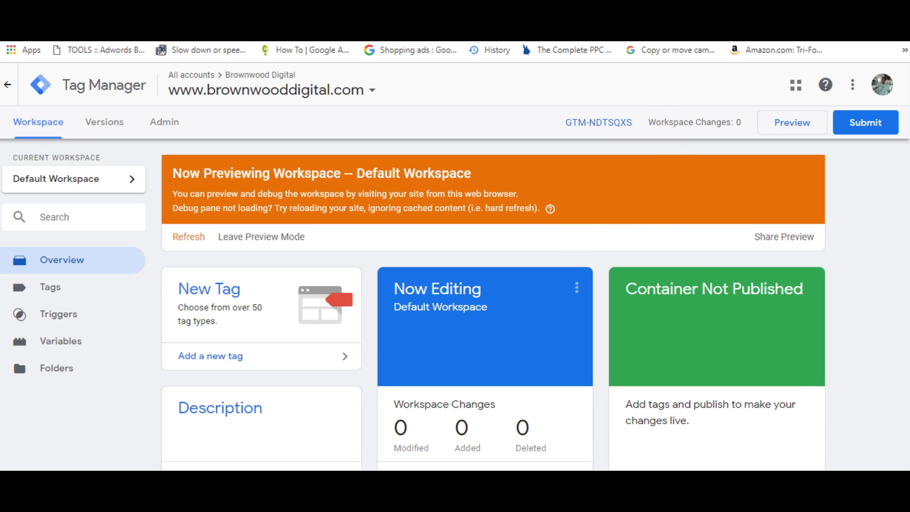
Load brownwooddigital.com in a new Chrome tab and check the GTM-NDTSQXS debug pane shows no tags
key(ctrl+t)
text(bow)
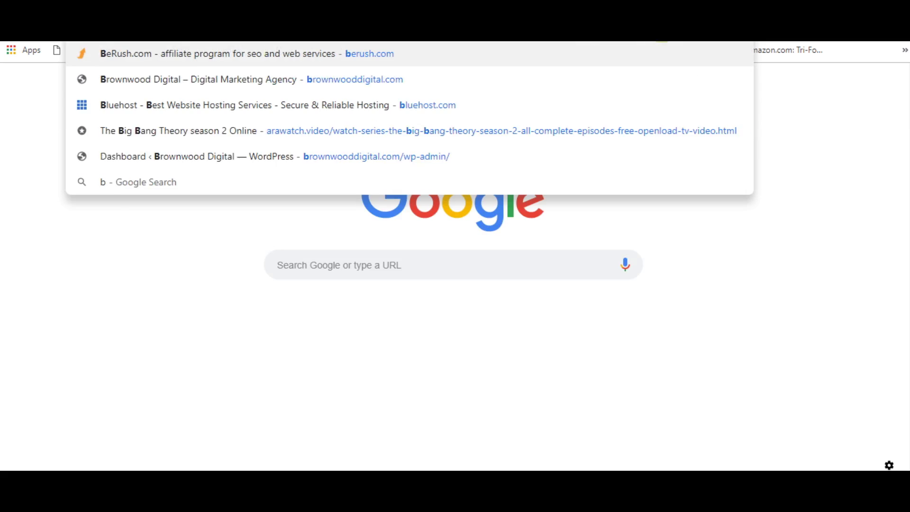
key(BackSpace)
key(BackSpace)
text(e)
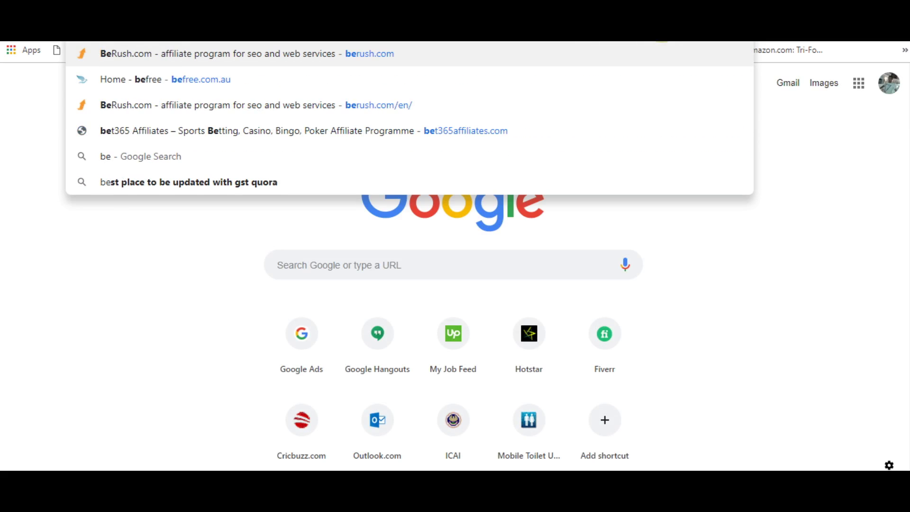
key(BackSpace)
key(BackSpace)
text(row)
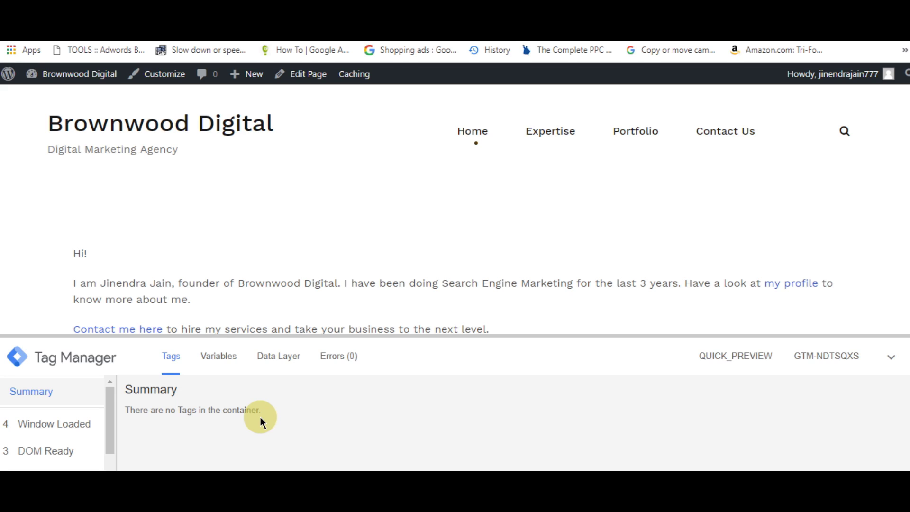
click(801, 469)
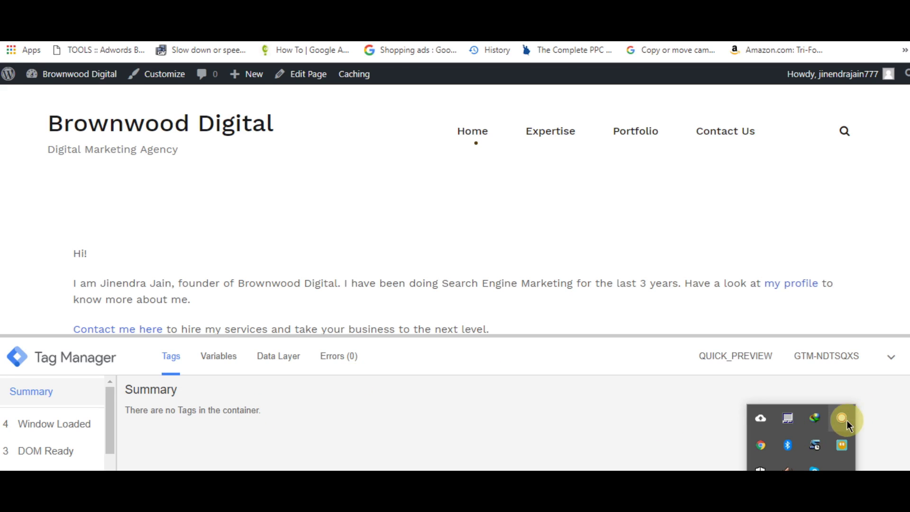